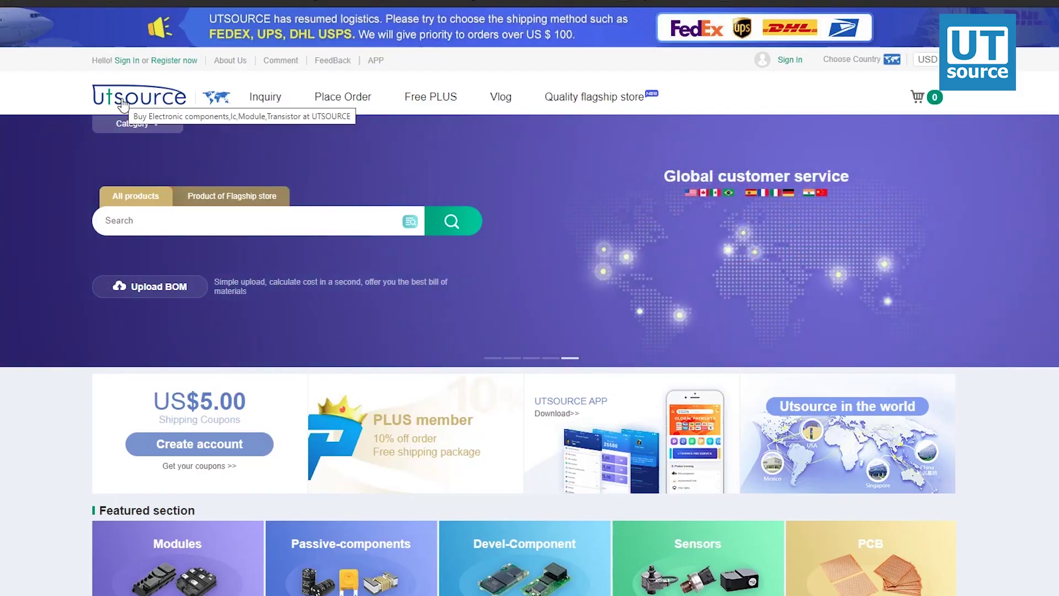
scroll(44, 480, down, 2)
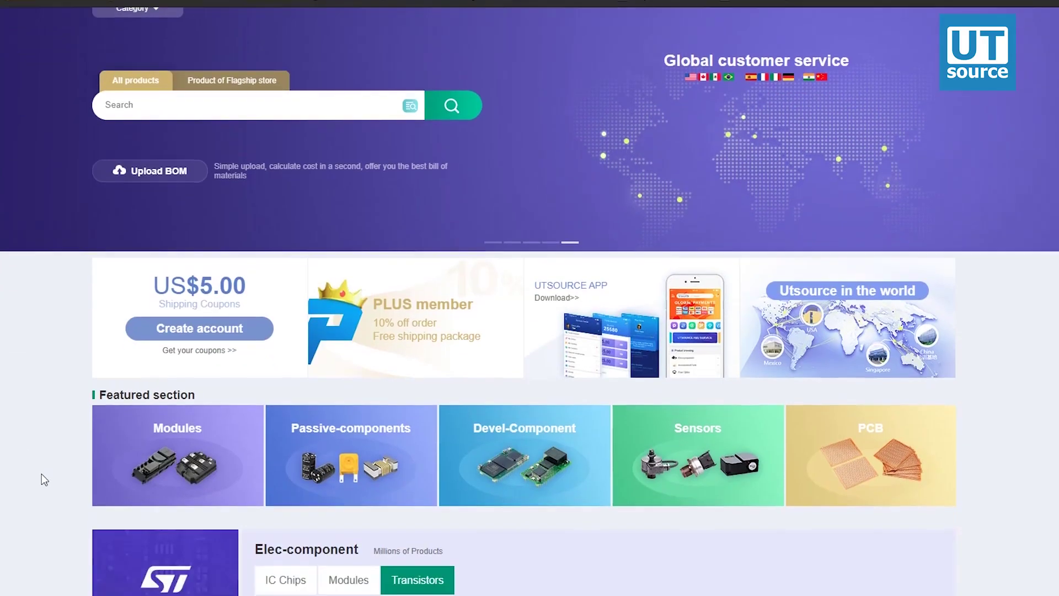
scroll(44, 479, down, 3)
scroll(44, 479, down, 2)
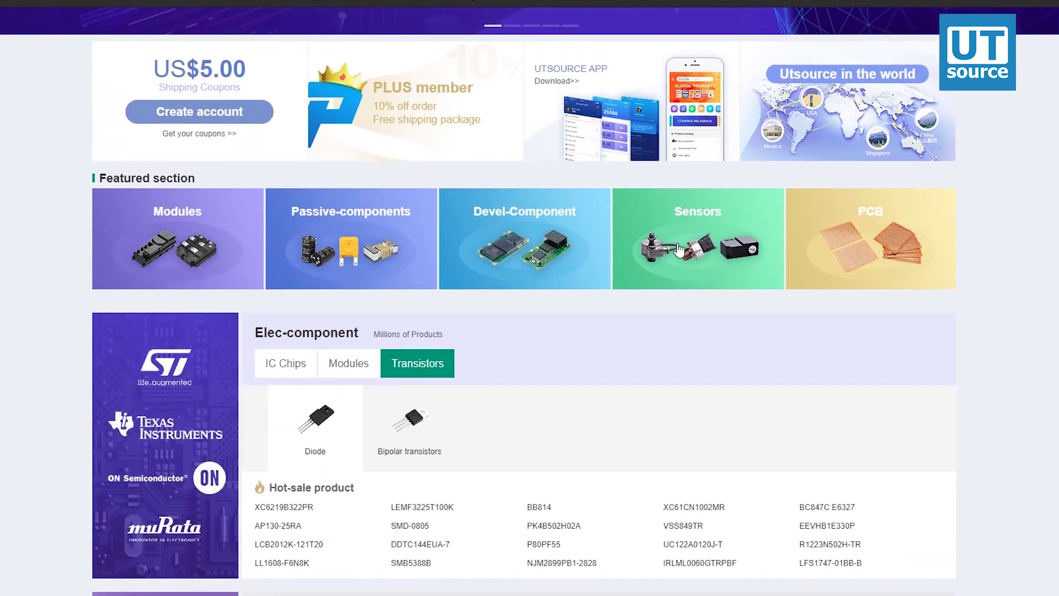
Step: Open the Sensors tile to list featured temperature, humidity, PM2.5 and gas sensors
click(856, 234)
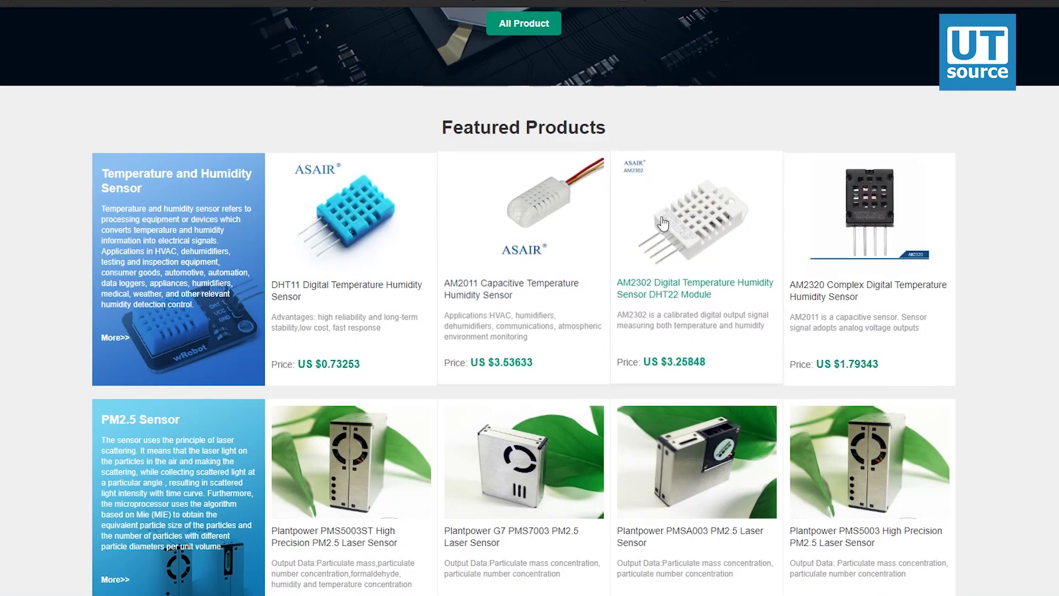
scroll(837, 227, down, 3)
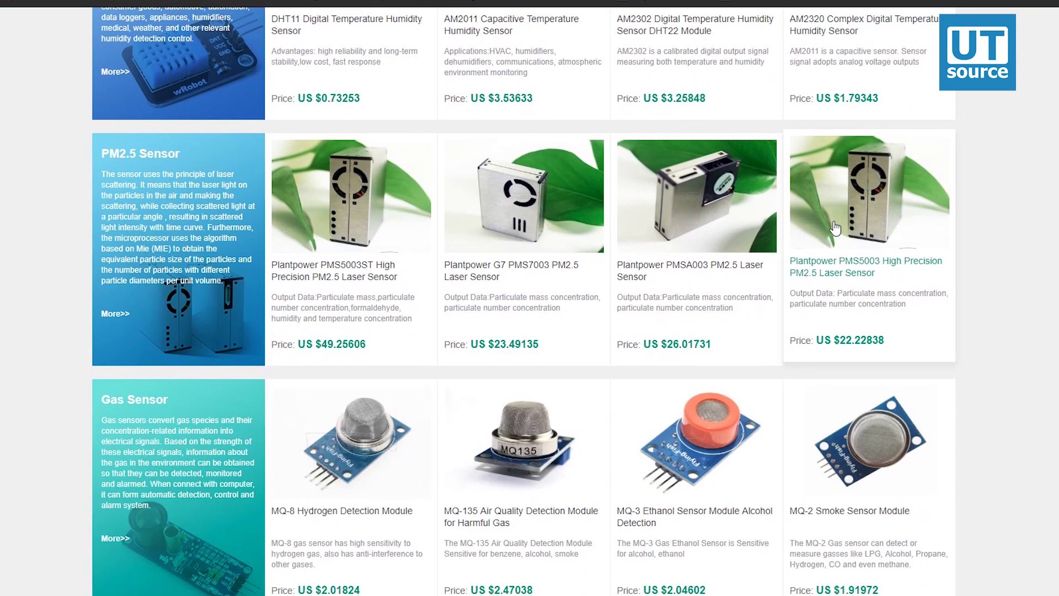
scroll(836, 227, down, 3)
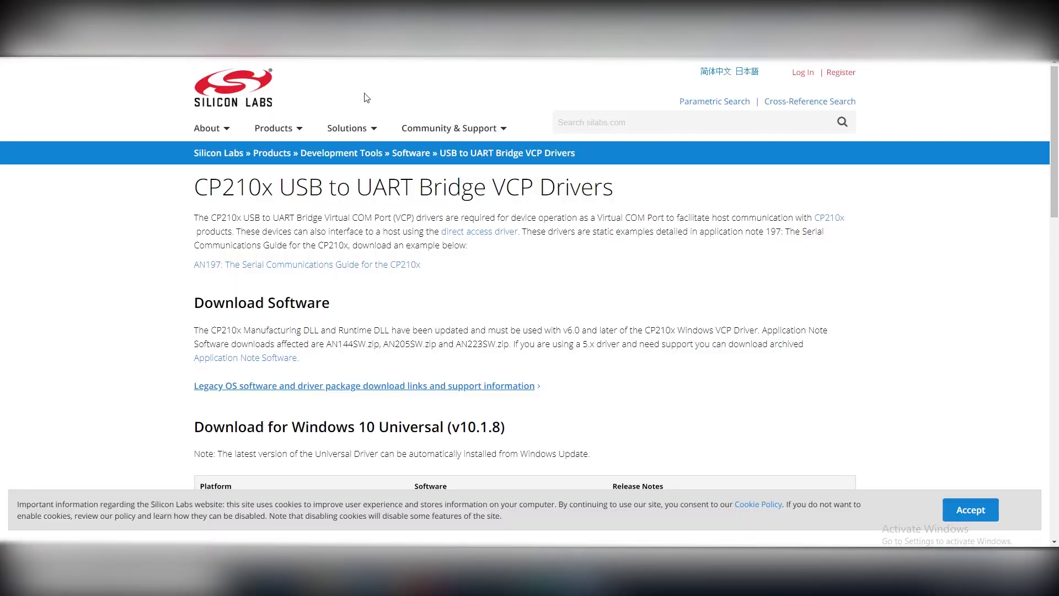
scroll(360, 304, down, 2)
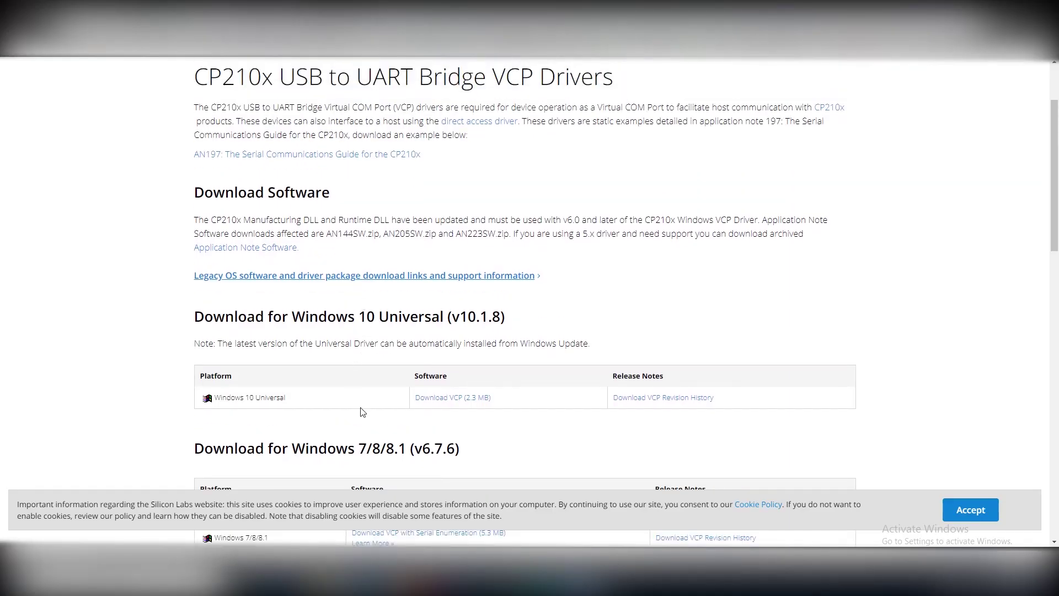
Step: Download the 2.3 MB CP210x VCP driver for Windows 10 Universal
click(453, 397)
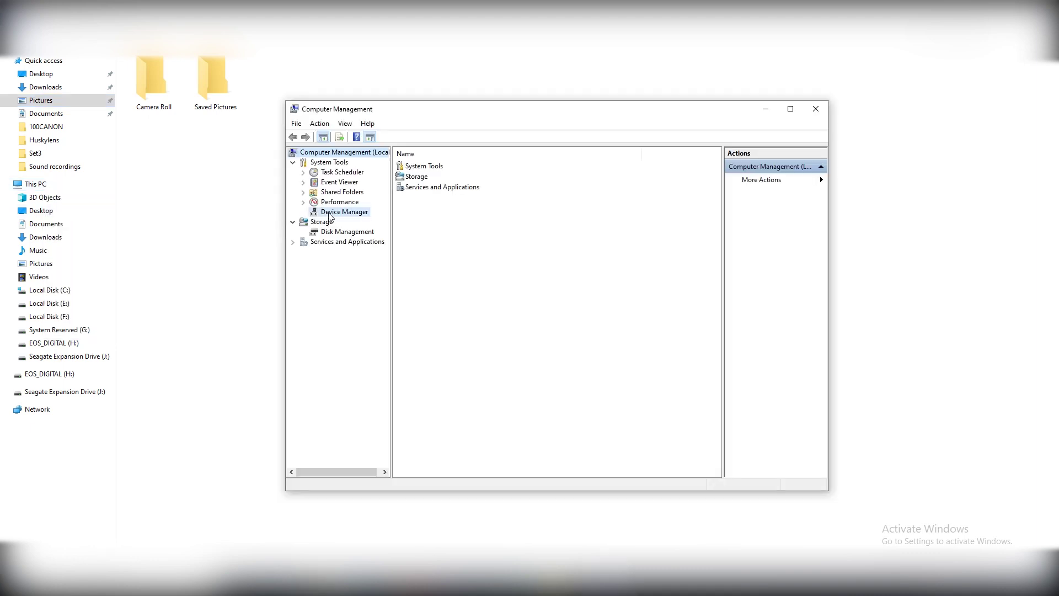
Step: Expand Ports (COM & LPT) in Device Manager and select the CP210x bridge on COM13
click(329, 213)
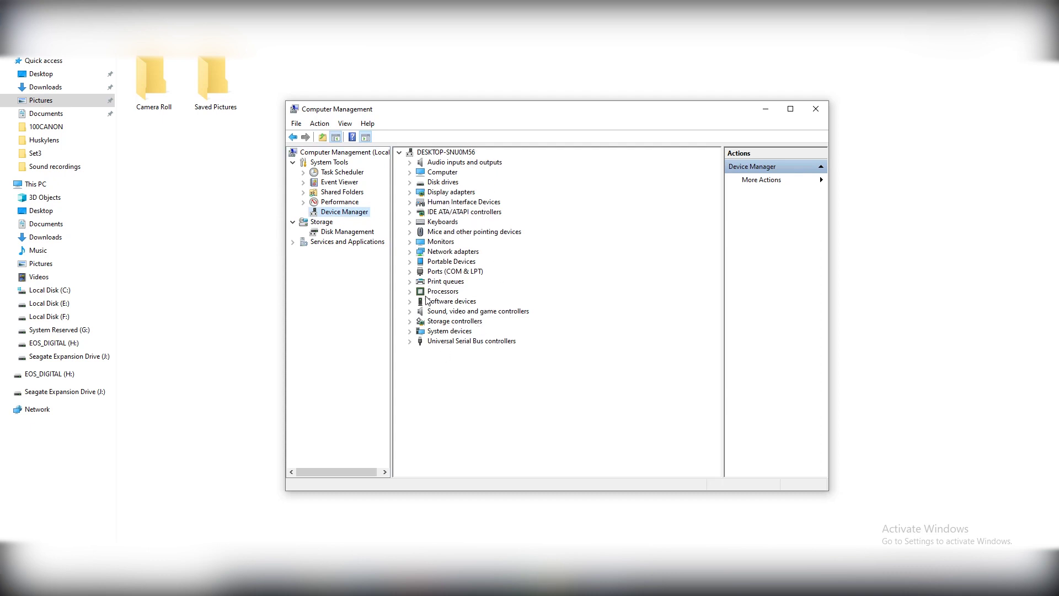
click(411, 271)
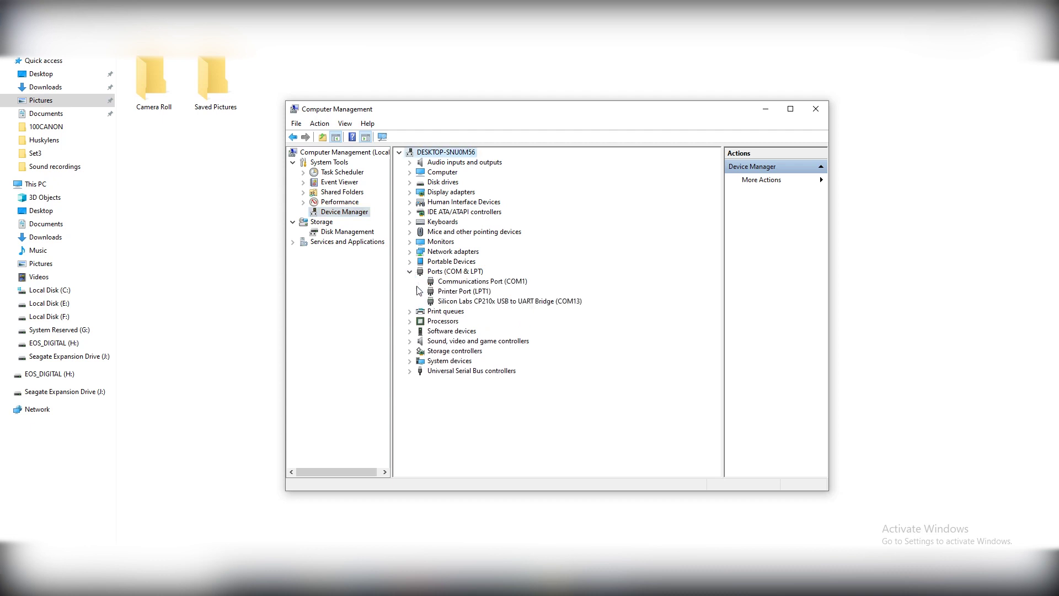
right_click(479, 302)
Step: Begin a manual CP210x driver update, cancel it, and close Computer Management
click(502, 307)
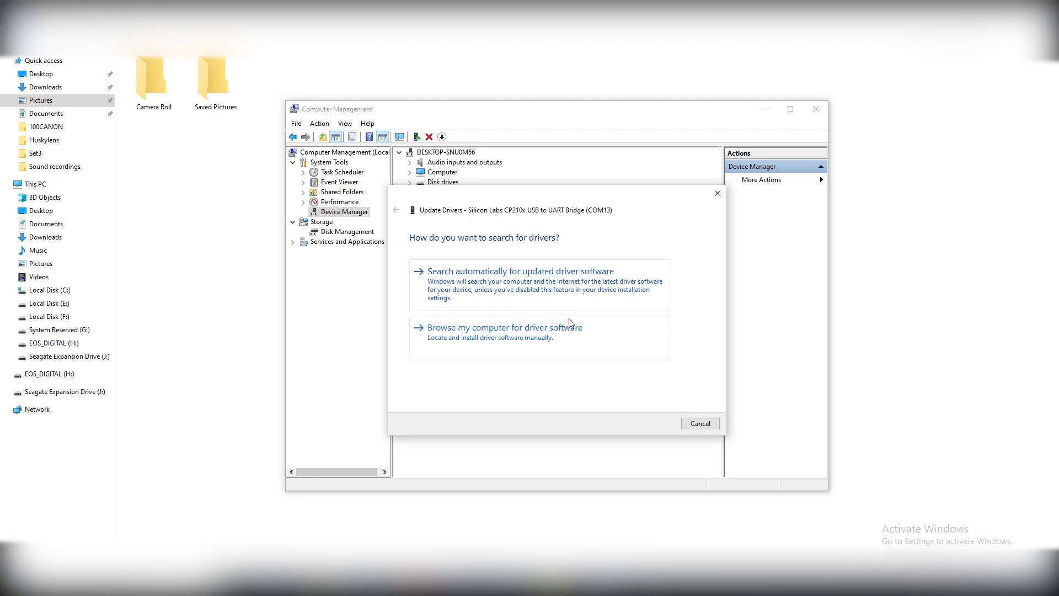
click(570, 329)
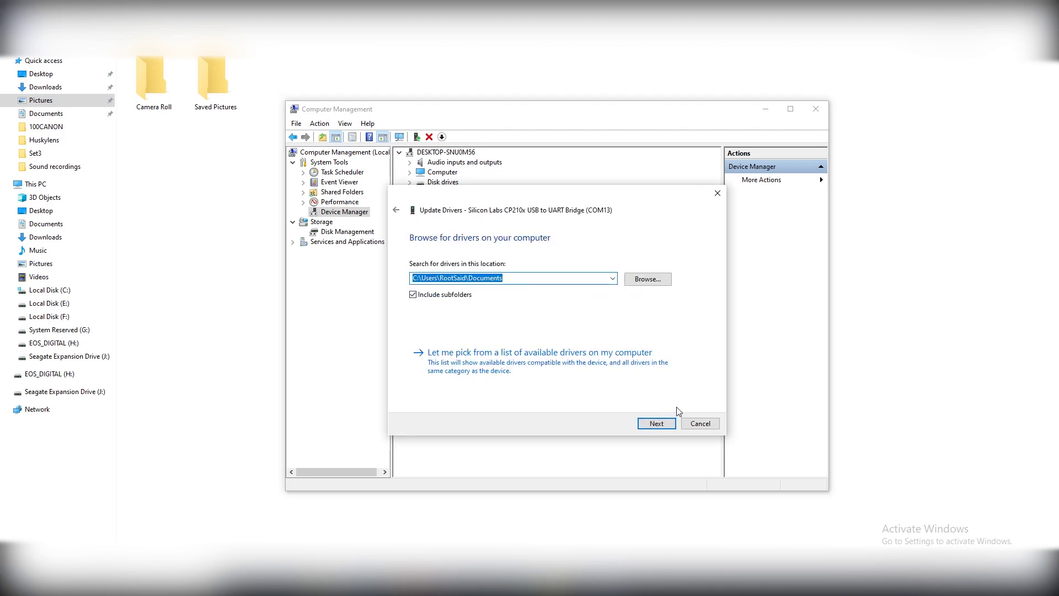
click(692, 426)
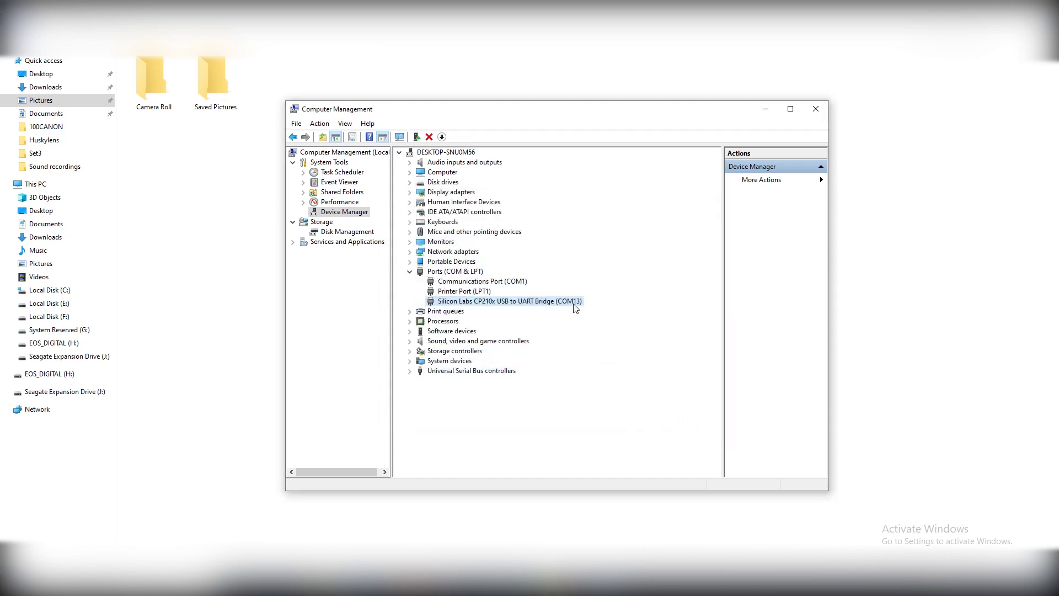
click(815, 109)
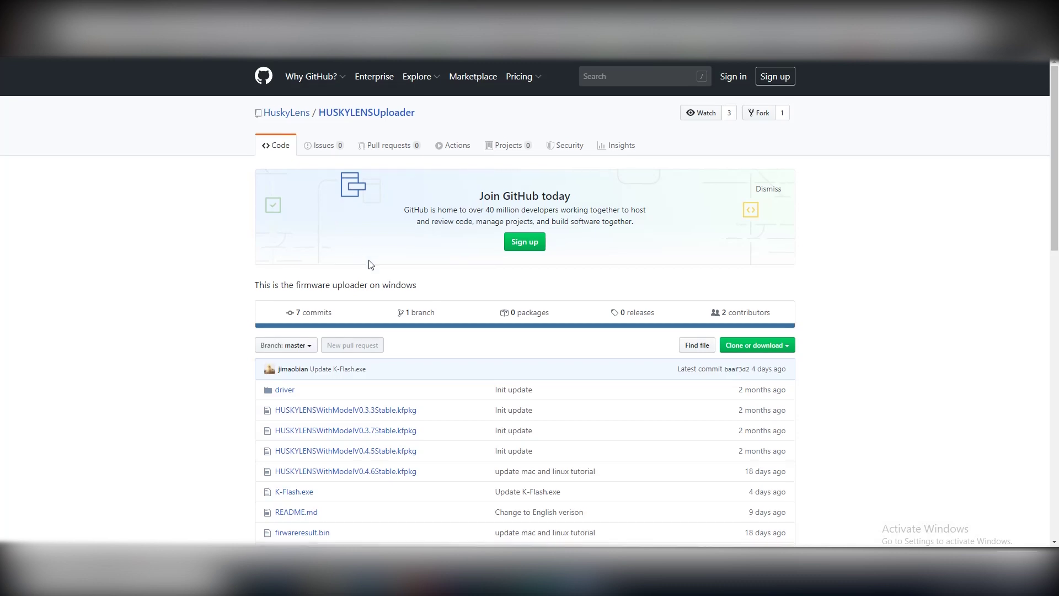
scroll(370, 265, down, 2)
Step: Download HUSKYLENSWithModelV0.4.6Stable.kfpkg and K-Flash.exe from the HUSKYLENSUploader repository
click(381, 362)
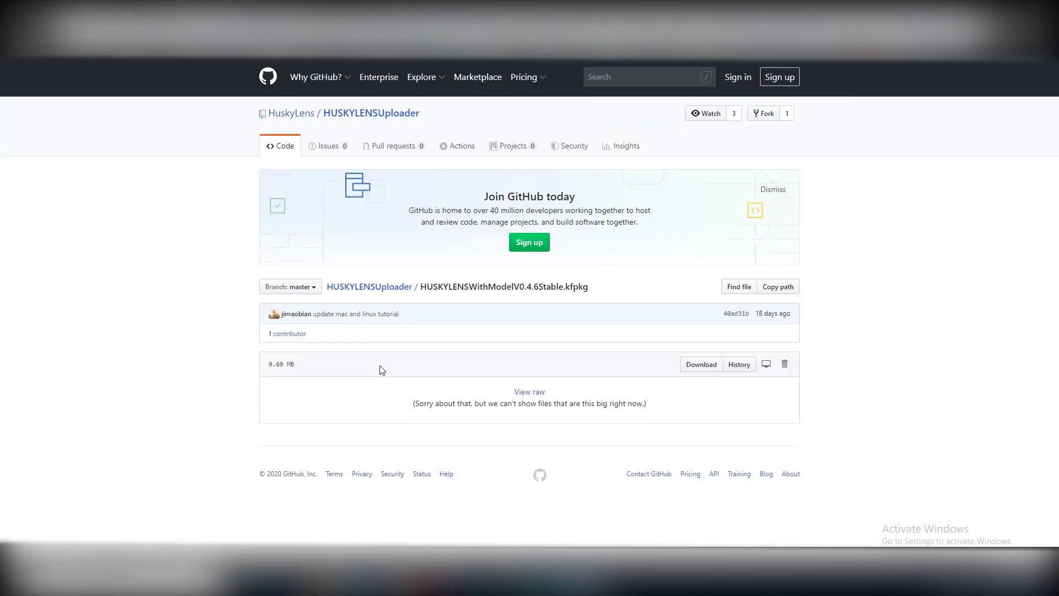
click(700, 366)
click(369, 286)
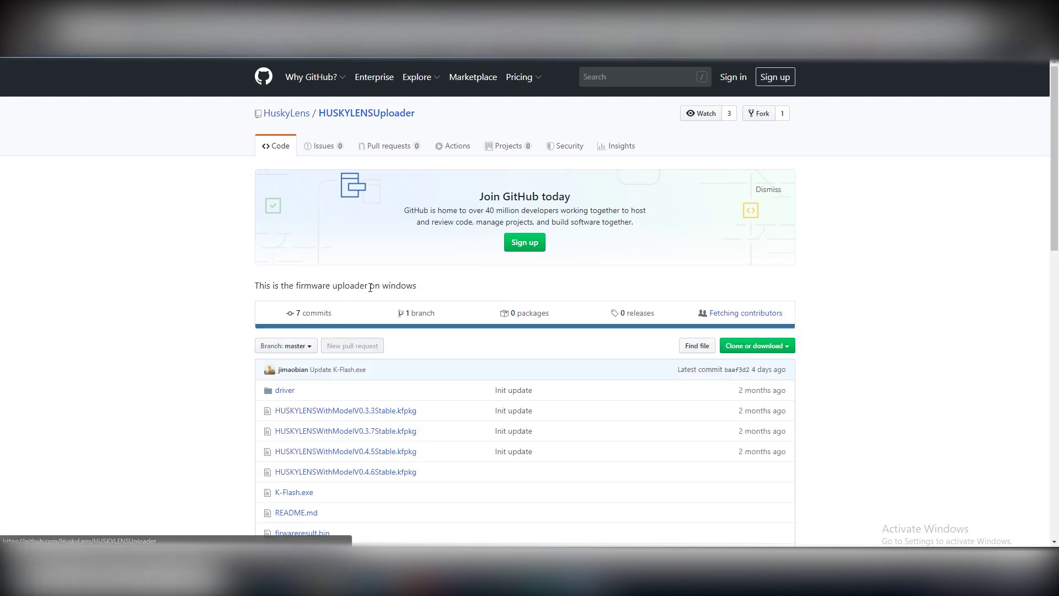
scroll(365, 315, down, 3)
click(294, 326)
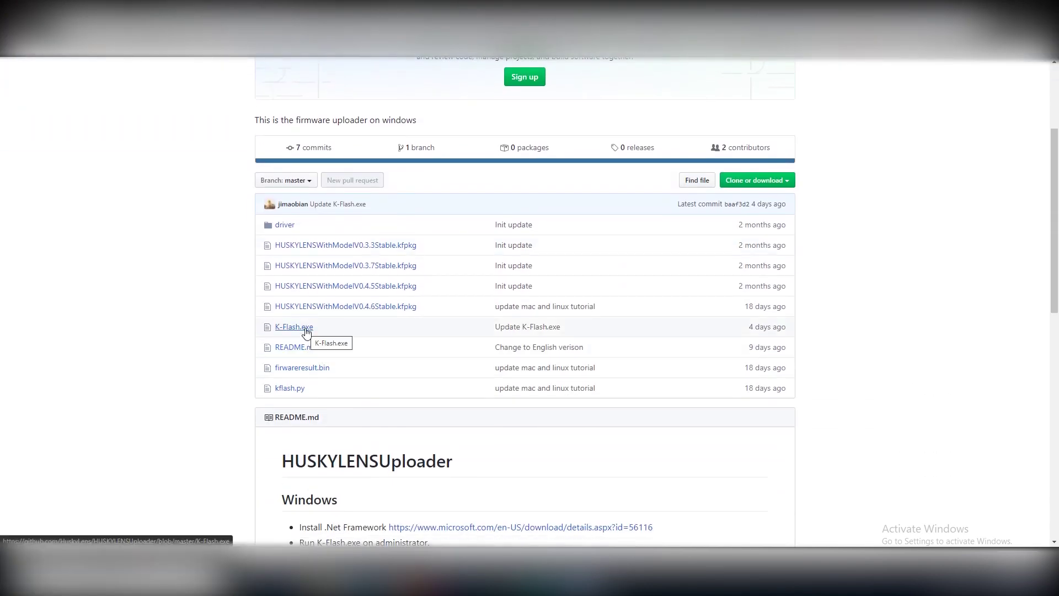
click(702, 365)
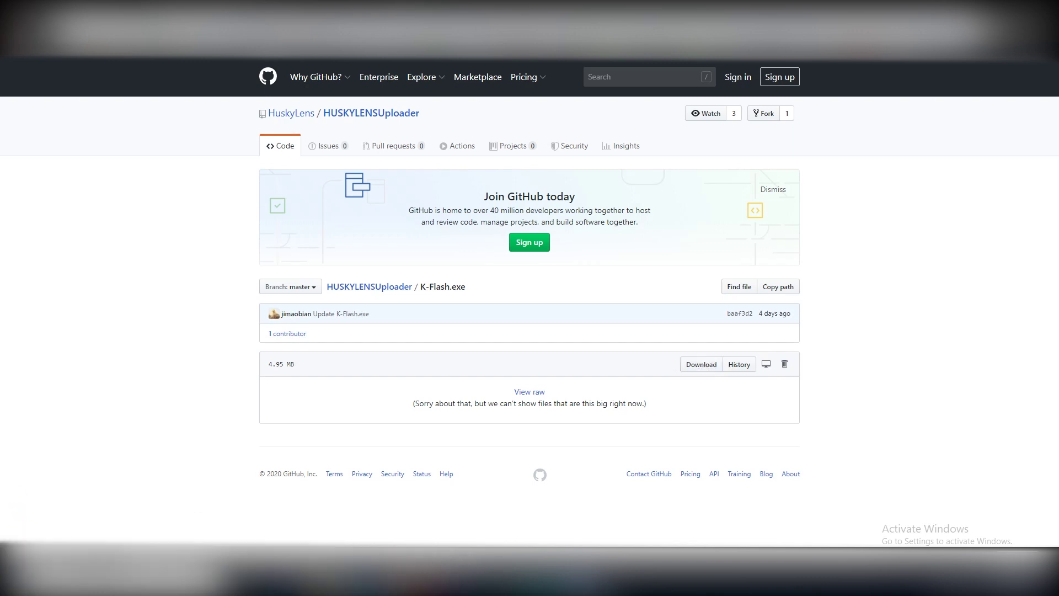
Step: Allow K-Flash to run and keep the CP210x COM13 device selected
click(565, 303)
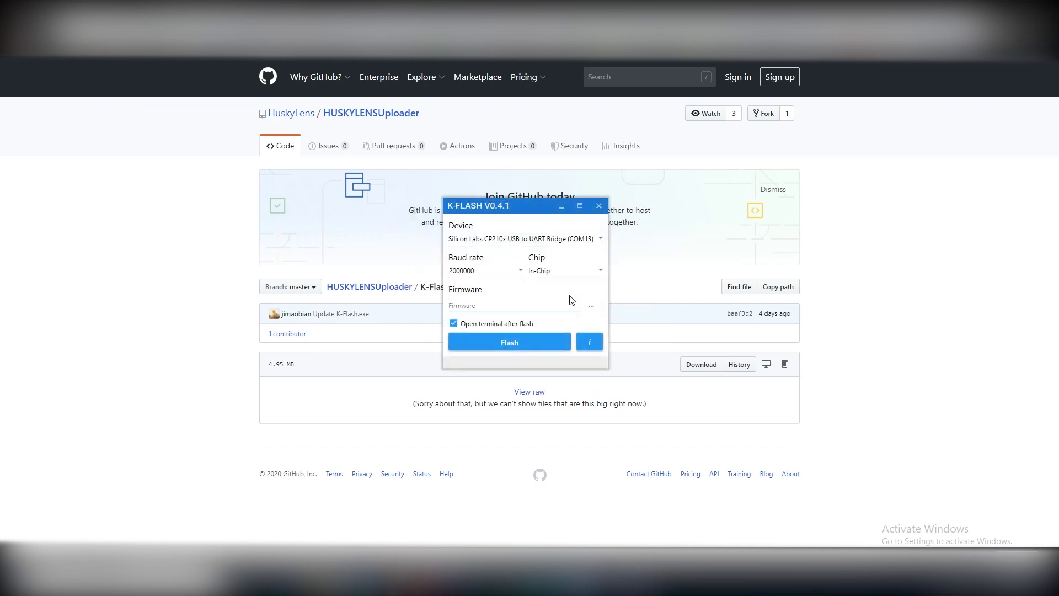
click(485, 241)
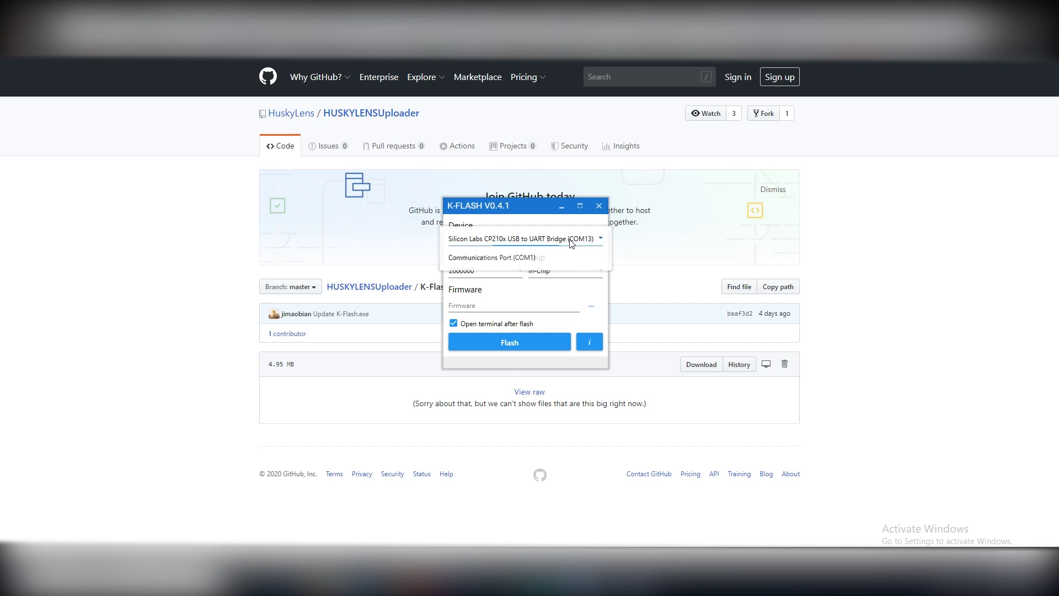
click(571, 240)
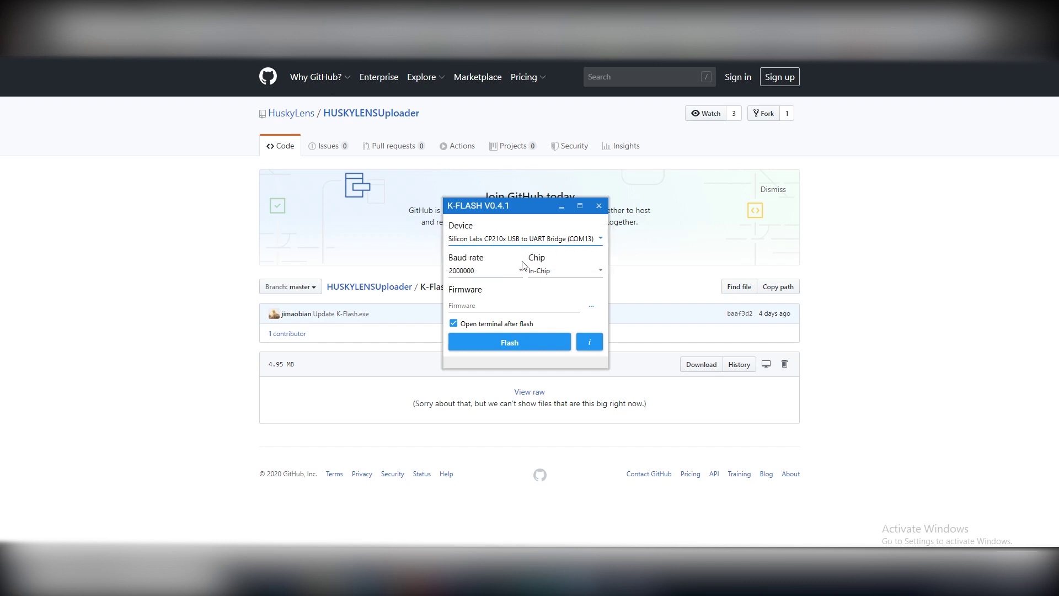
Step: Load the V0.4.6 stable .kfpkg firmware package and start flashing it
click(591, 308)
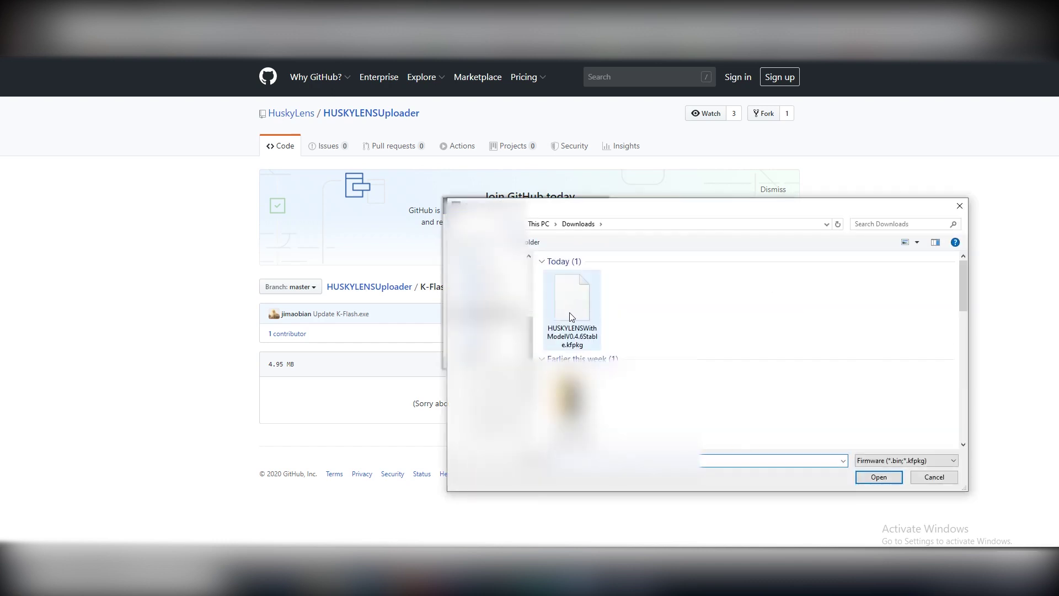
click(570, 316)
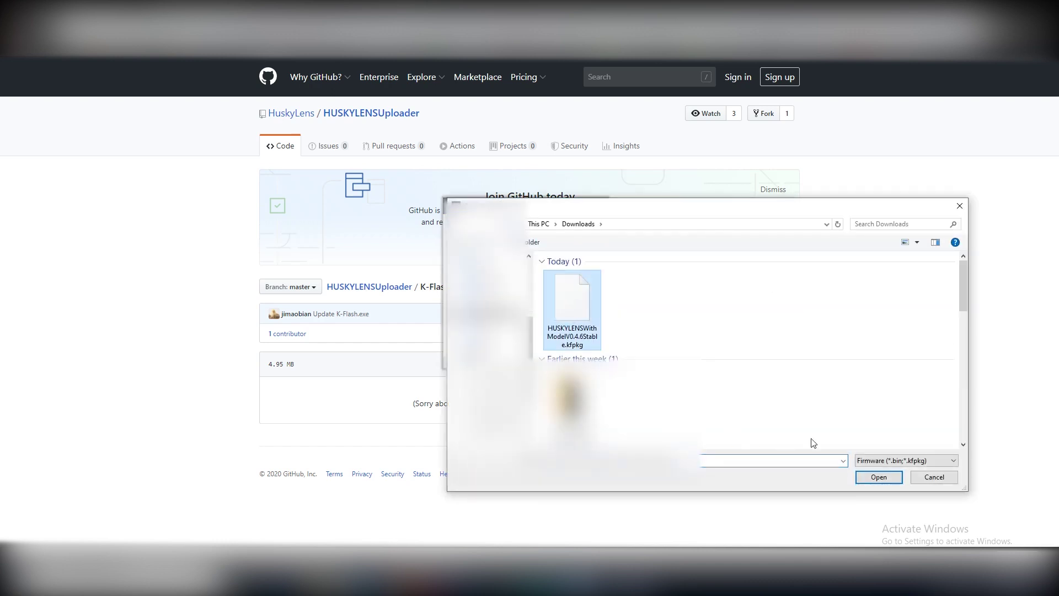
click(878, 478)
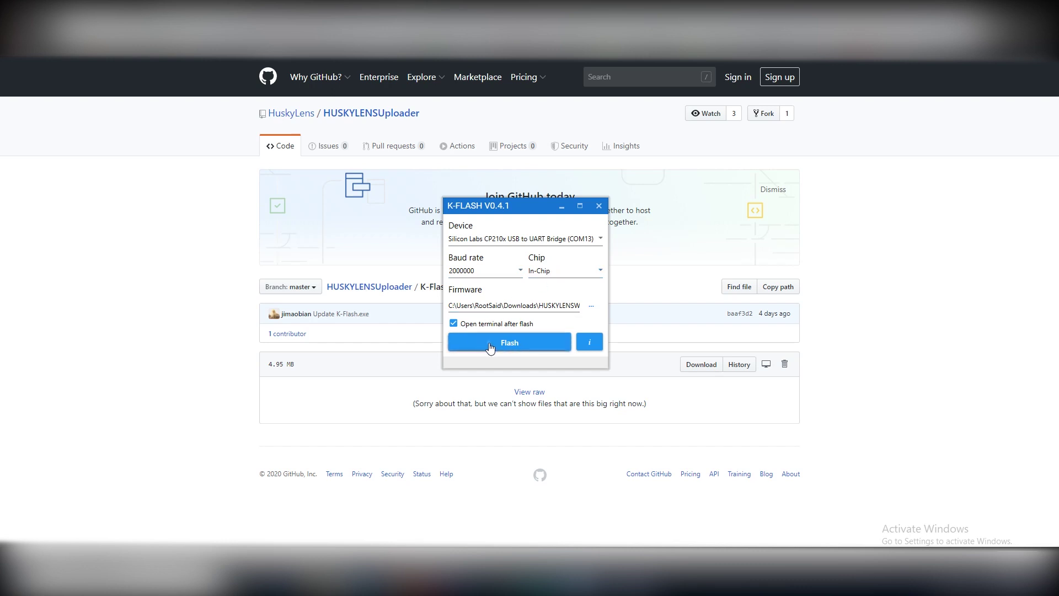
click(491, 348)
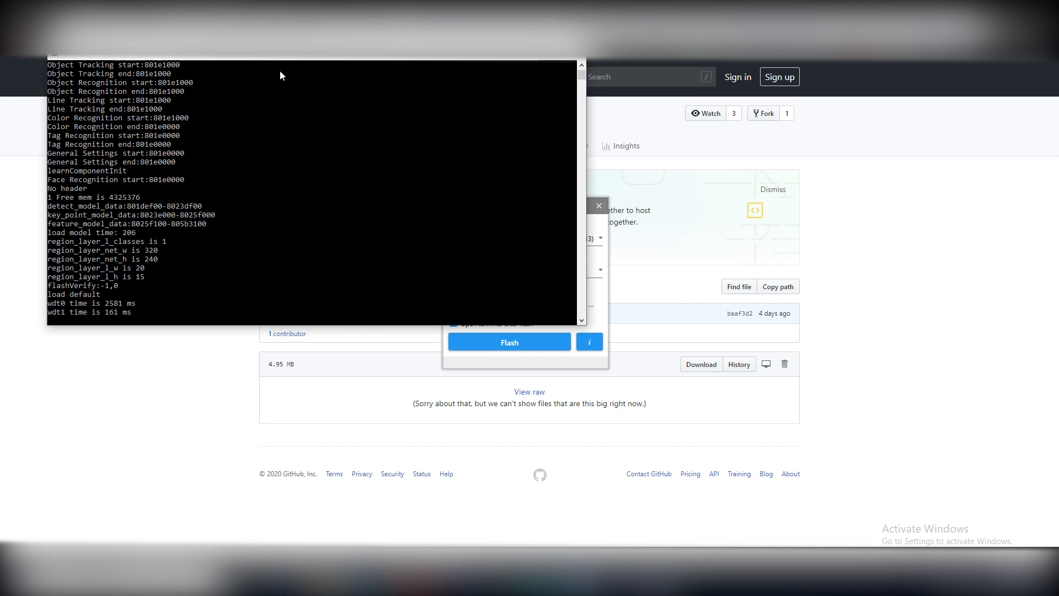
Step: Move the HuskyLens boot log terminal lower once flashing has finished
drag(254, 58, 347, 273)
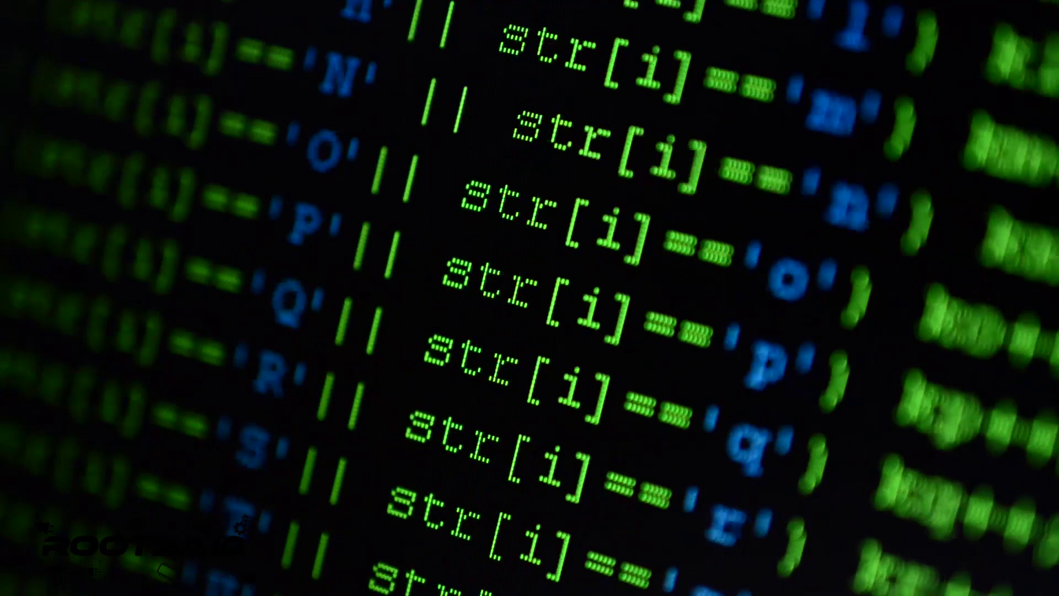